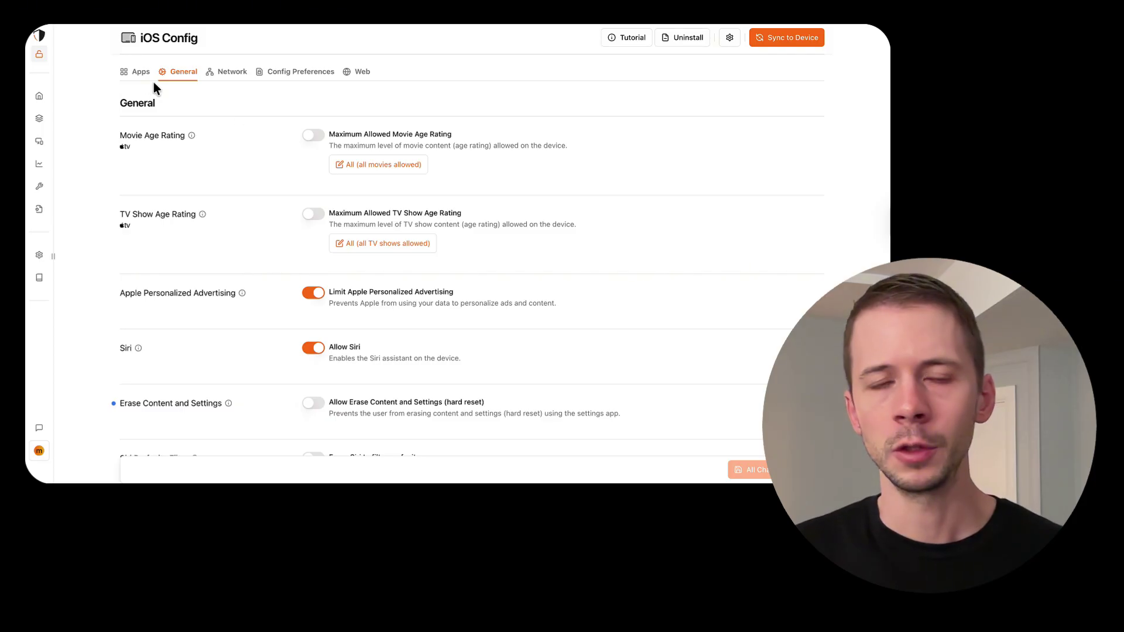
# - Show the iOS config's App Blocking panel listing the seven approved apps
pyautogui.click(142, 72)
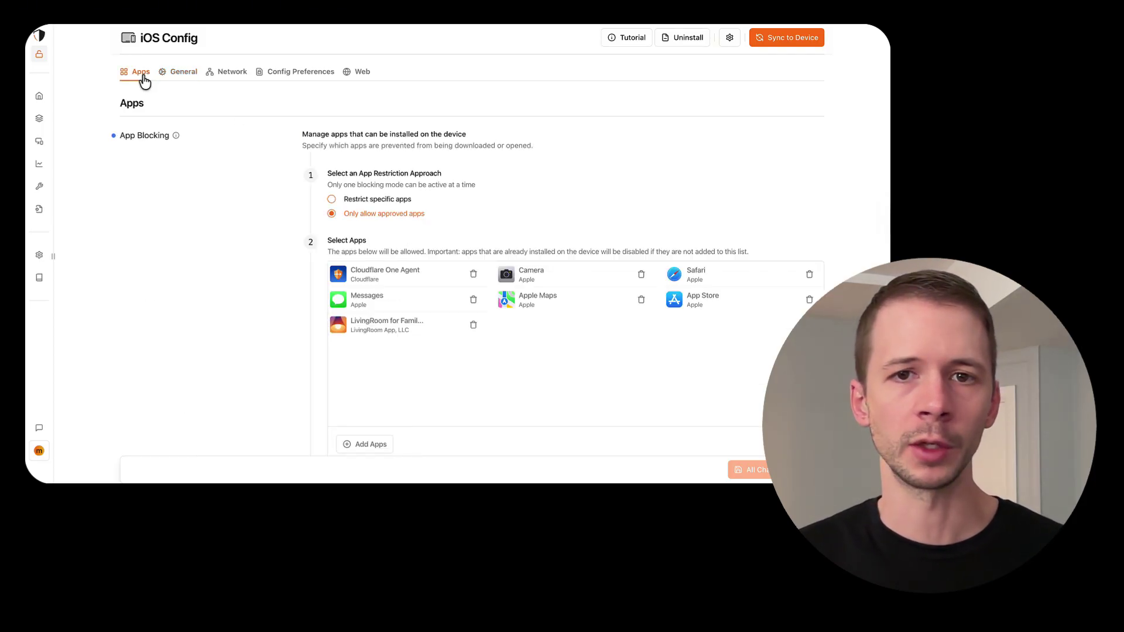
# - Enable the Automatic Adult Content Filter in the web settings, then view the Content Policy rules
pyautogui.click(222, 75)
pyautogui.click(287, 78)
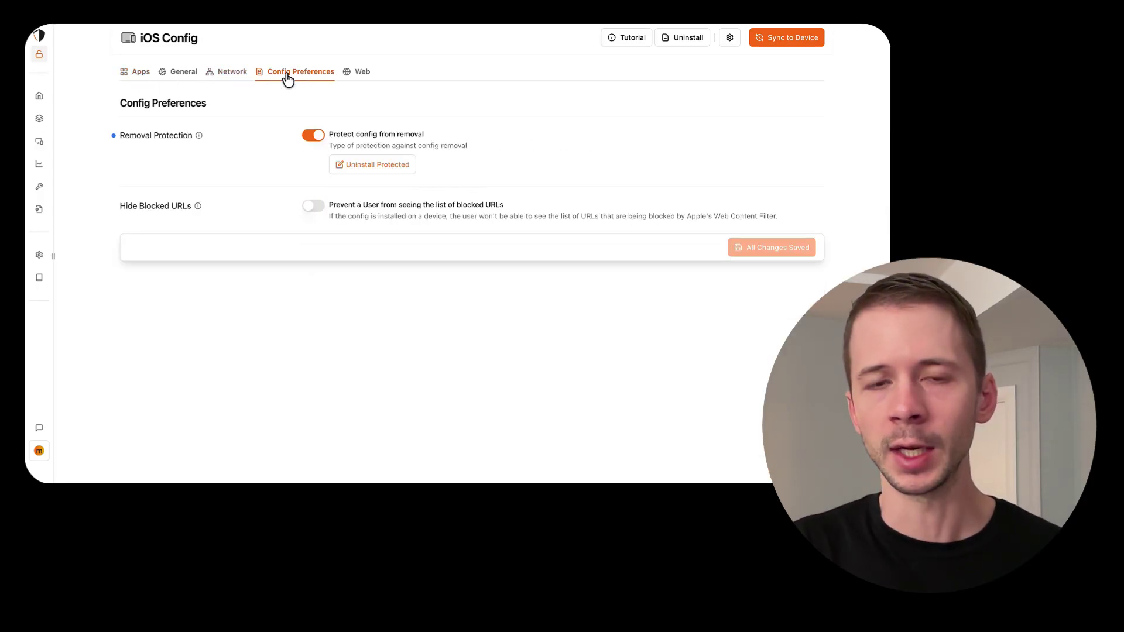
pyautogui.click(355, 82)
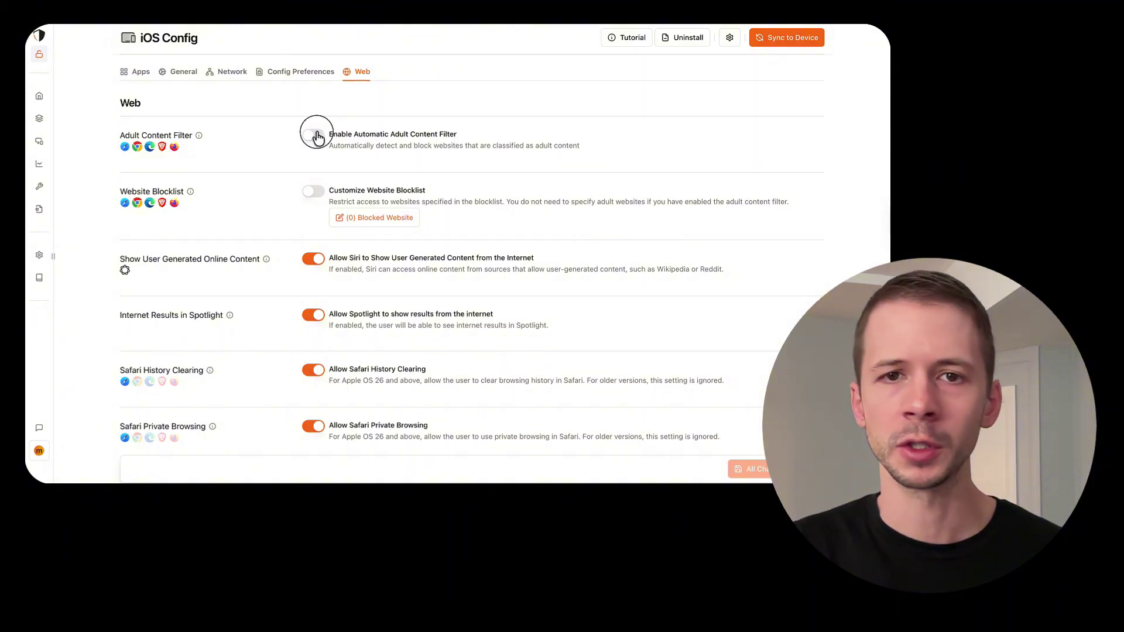
pyautogui.click(314, 135)
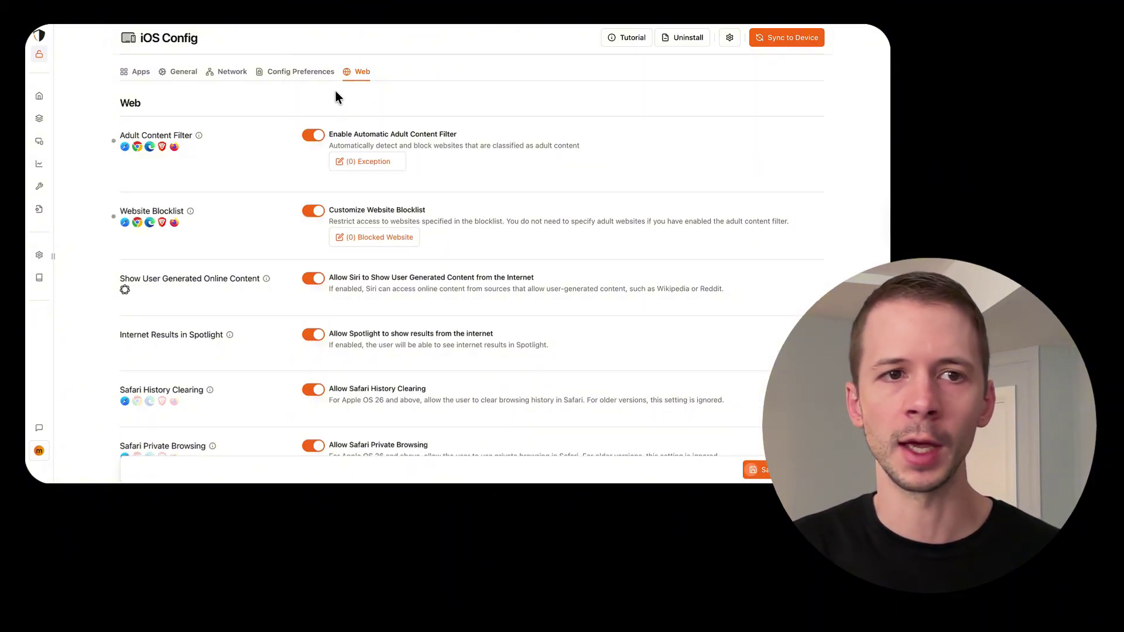
pyautogui.click(40, 120)
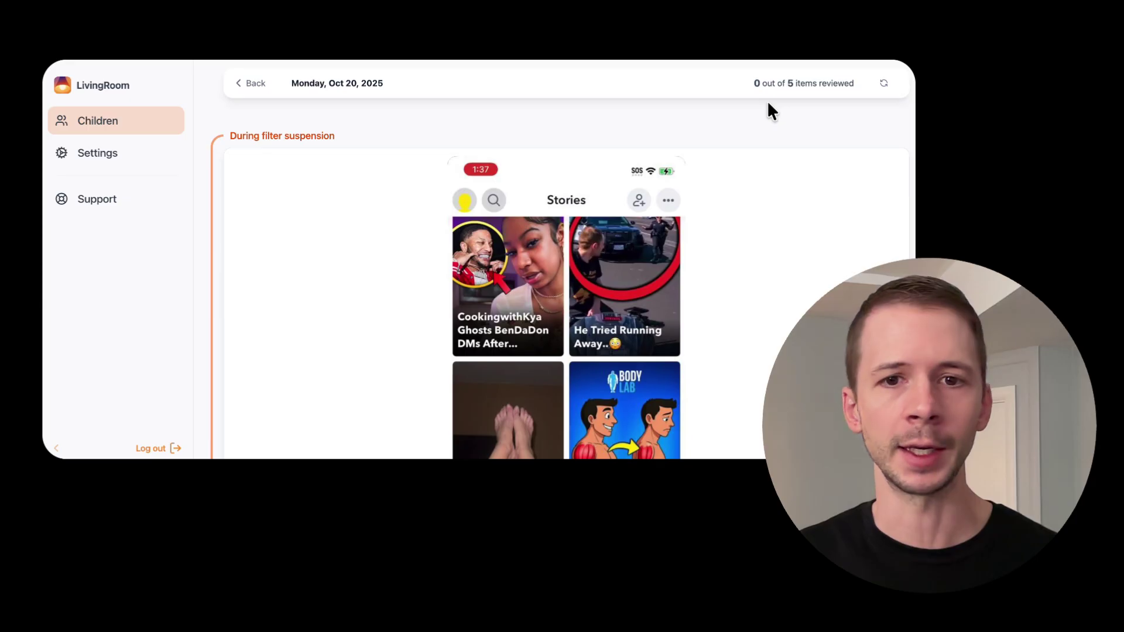
pyautogui.scroll(-10, 768, 106)
pyautogui.scroll(-10, 767, 100)
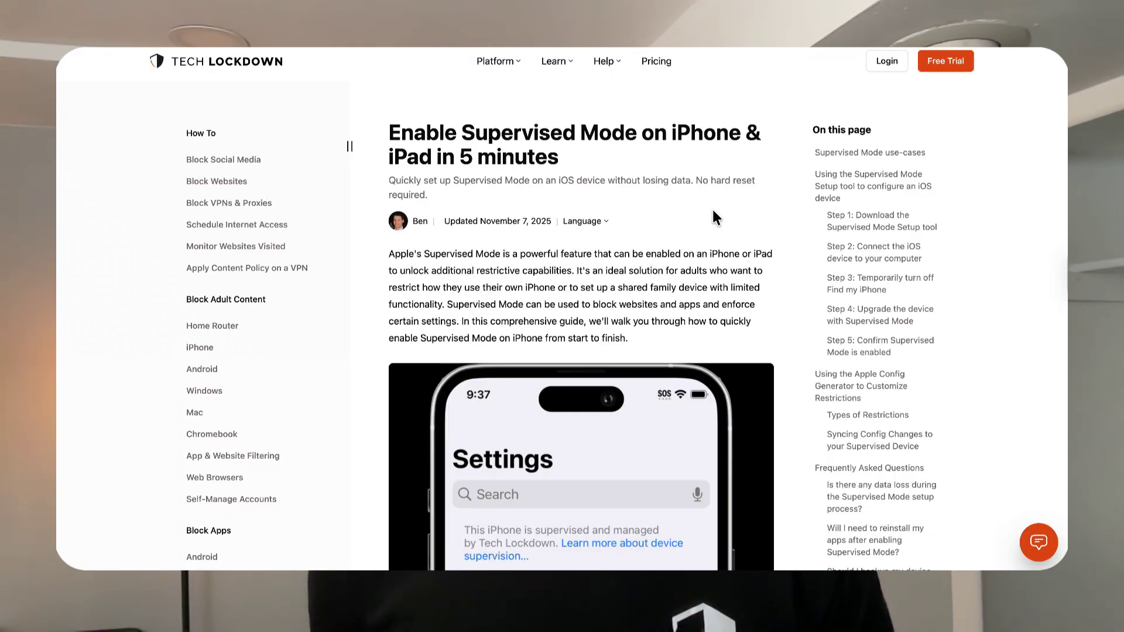
# - Go to the guide's 'Step 1: Download the Supervised Mode Setup tool' section
pyautogui.click(850, 228)
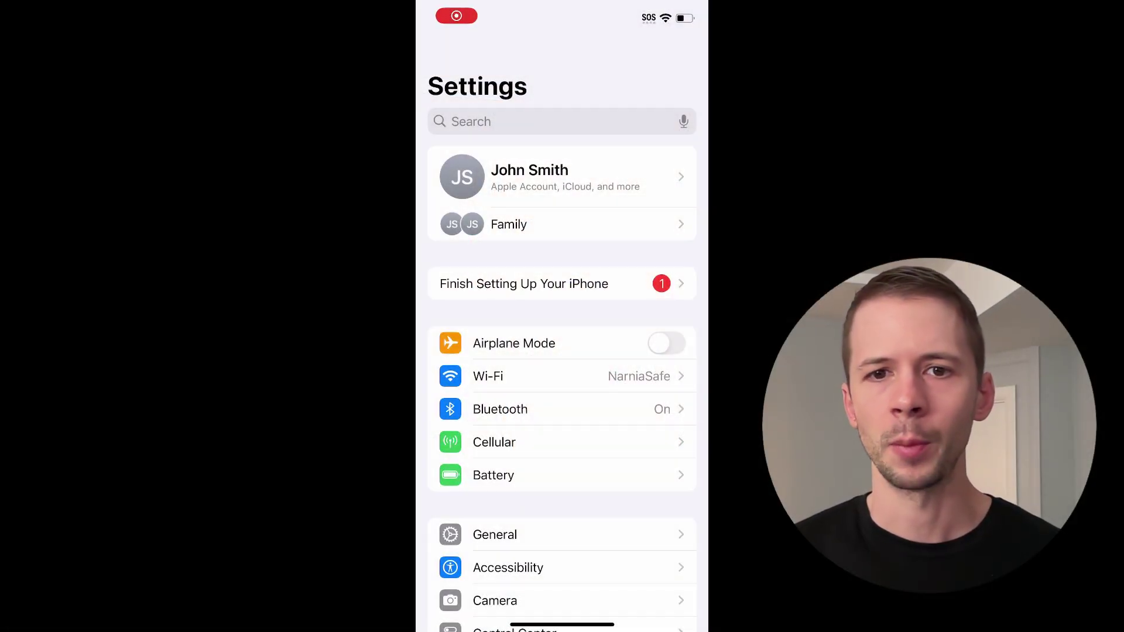
# - In Bear, review 'This is a note' and 'Lorem ipsum', then bring up the iPhone's Settings
pyautogui.moveTo(562, 624); pyautogui.dragTo(562, 410)
pyautogui.moveTo(644, 352); pyautogui.dragTo(469, 351)
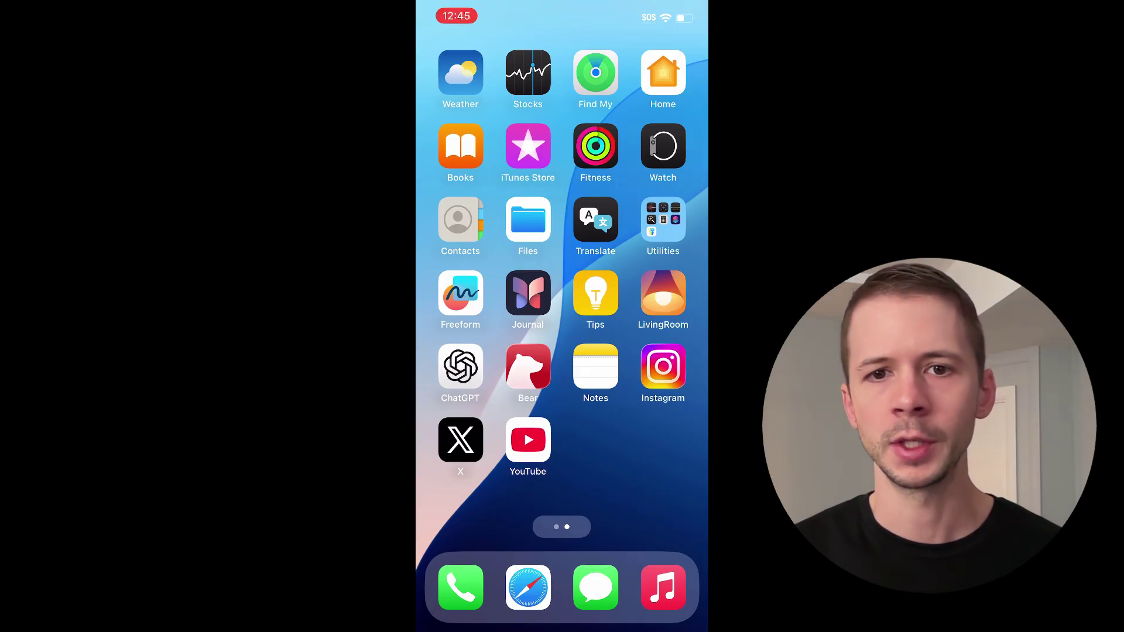
pyautogui.click(528, 366)
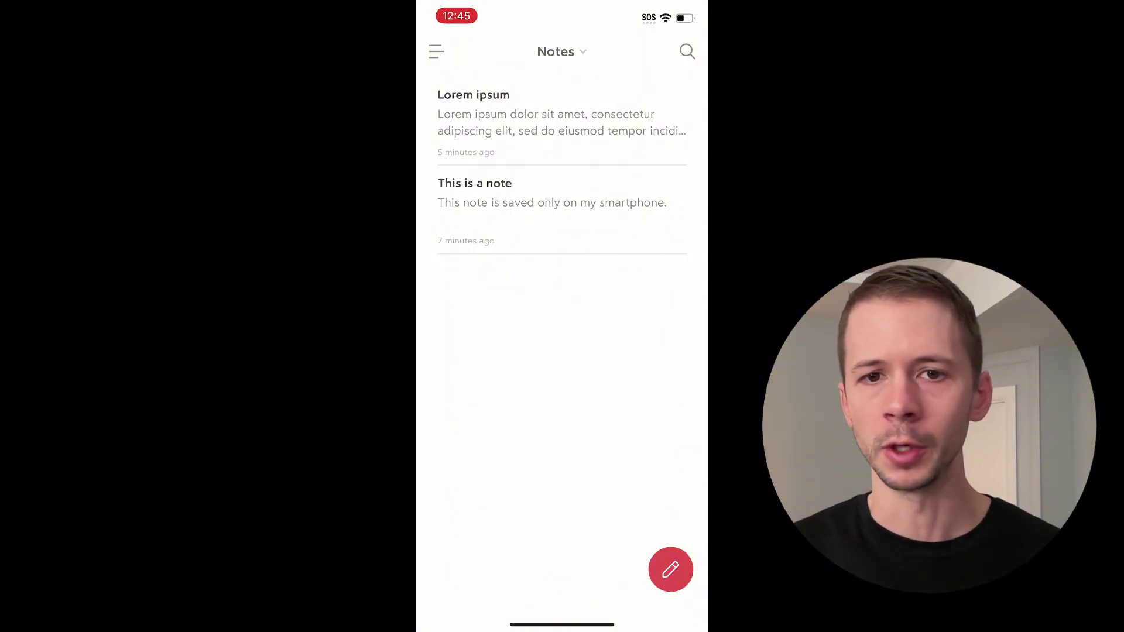
pyautogui.click(552, 202)
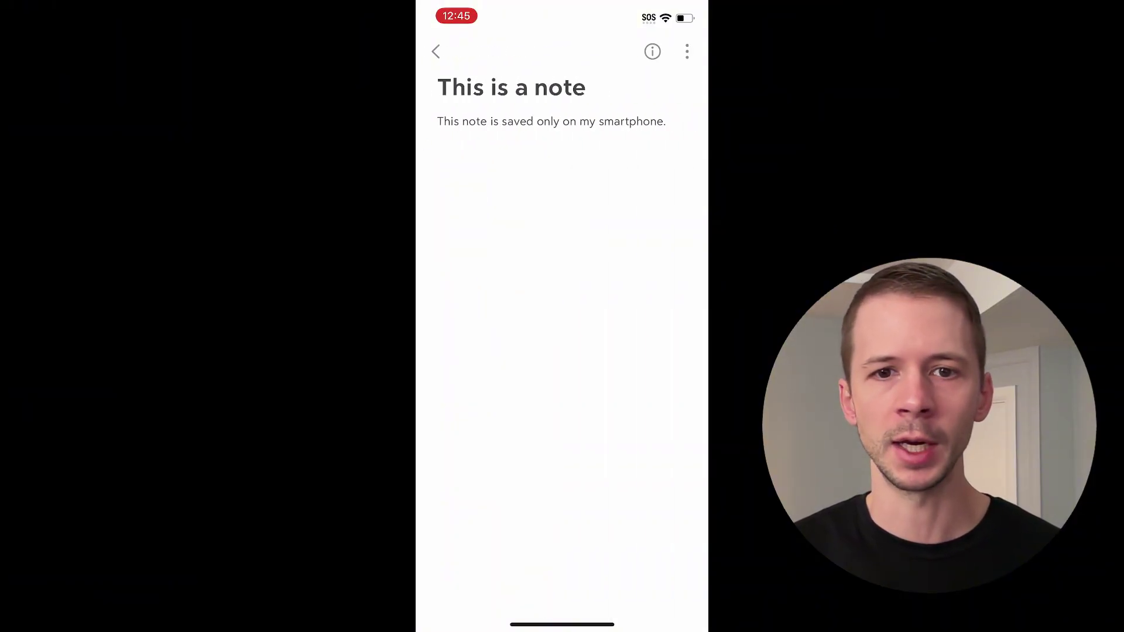
pyautogui.click(436, 51)
pyautogui.click(552, 117)
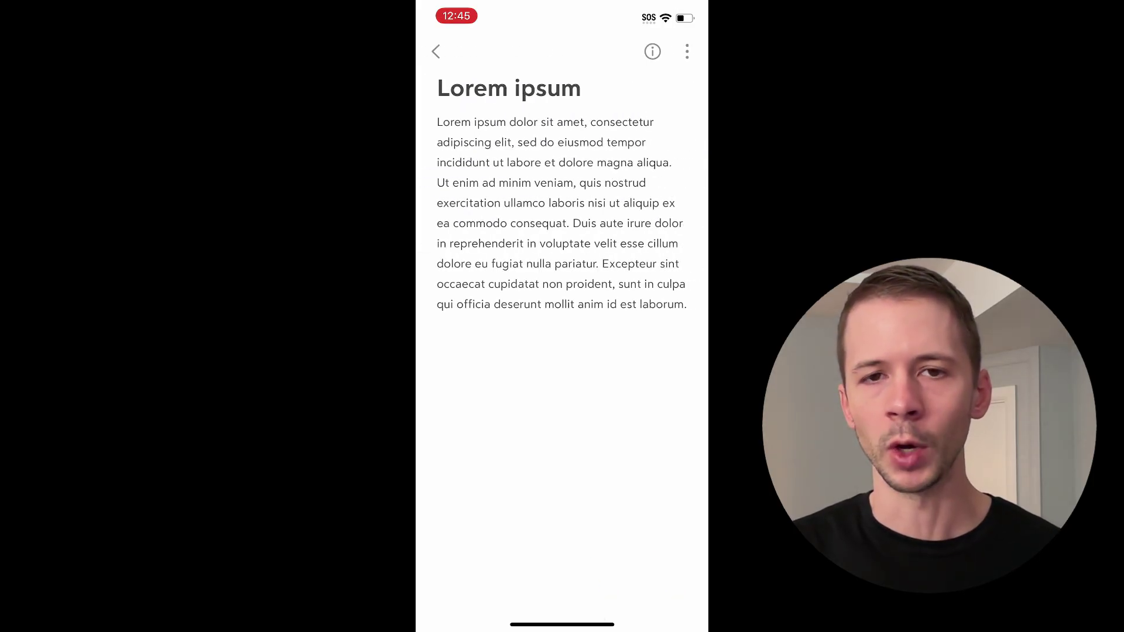
pyautogui.moveTo(418, 352); pyautogui.dragTo(480, 351)
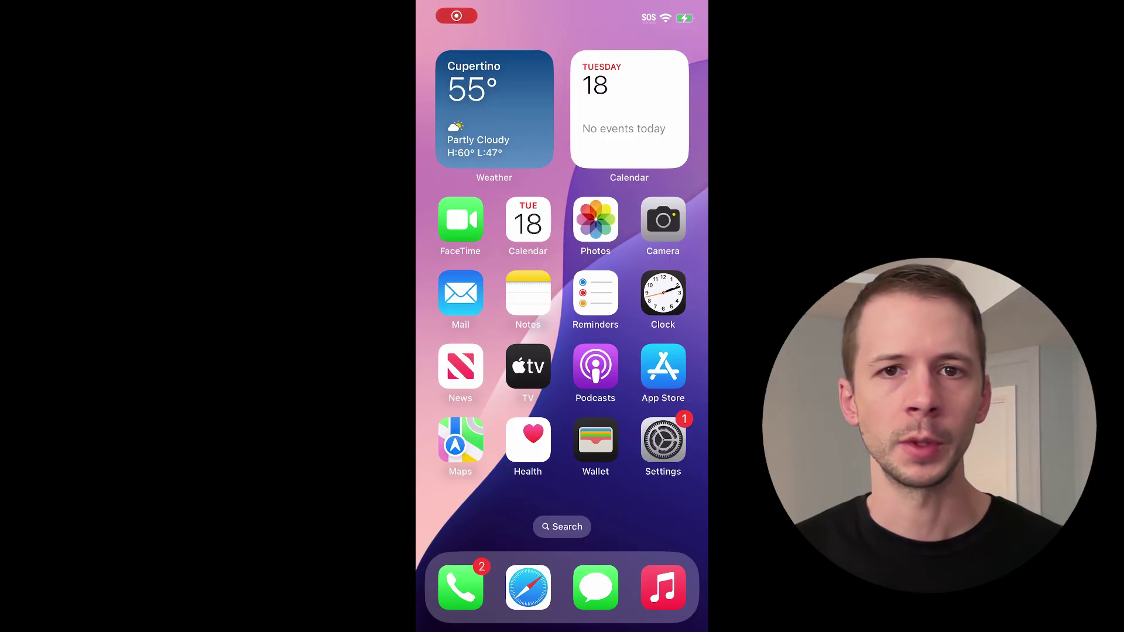
pyautogui.click(663, 440)
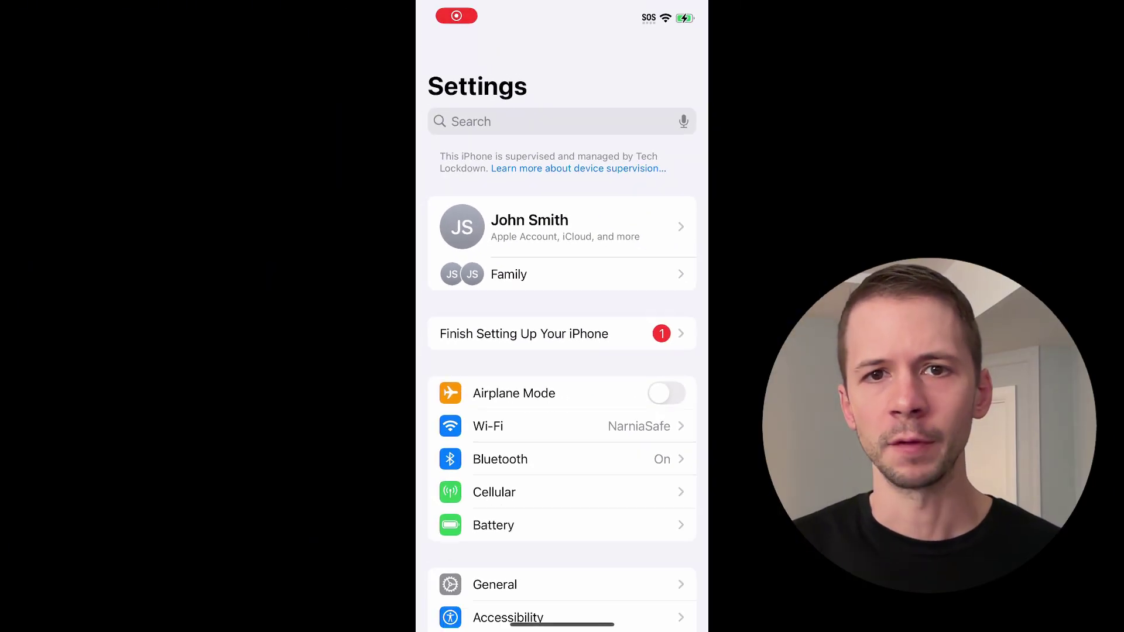
# - Reopen Bear and check that 'This is a note' and 'Lorem ipsum' are both intact
pyautogui.scroll(-3, 562, 375)
pyautogui.moveTo(562, 624); pyautogui.dragTo(562, 410)
pyautogui.hscroll(5, 562, 263)
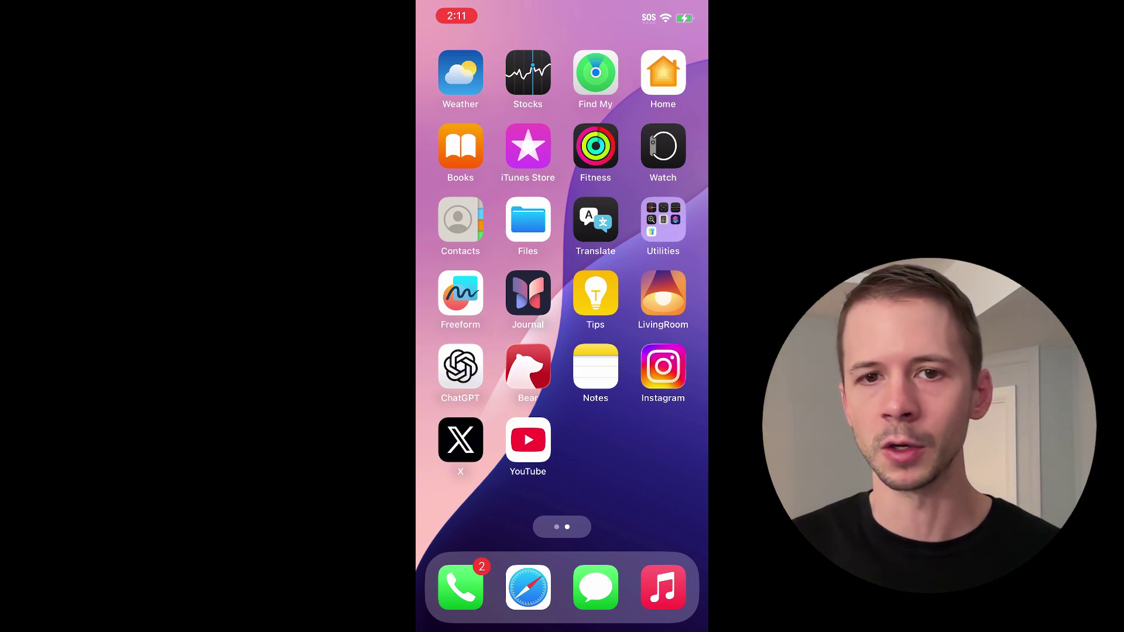
pyautogui.click(527, 366)
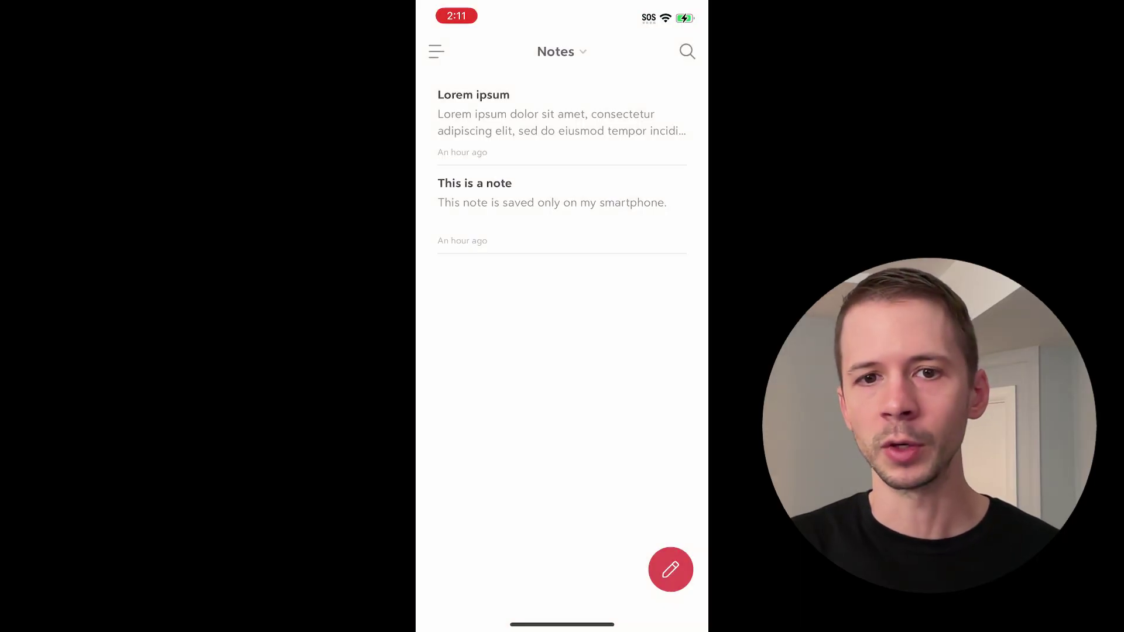
pyautogui.click(552, 202)
pyautogui.click(435, 51)
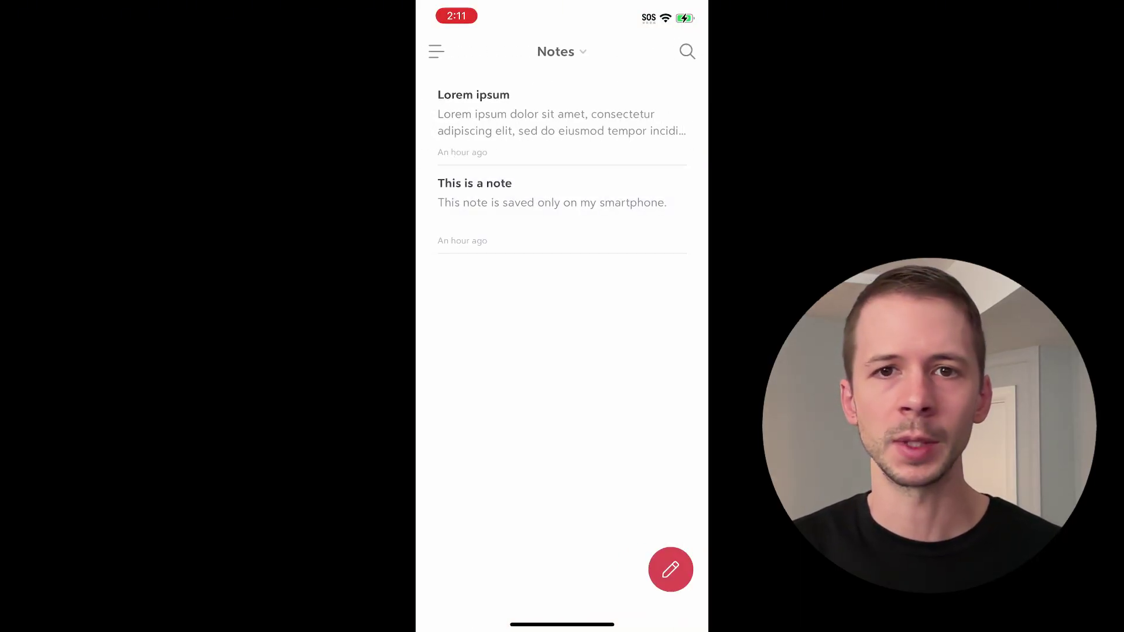
pyautogui.click(545, 123)
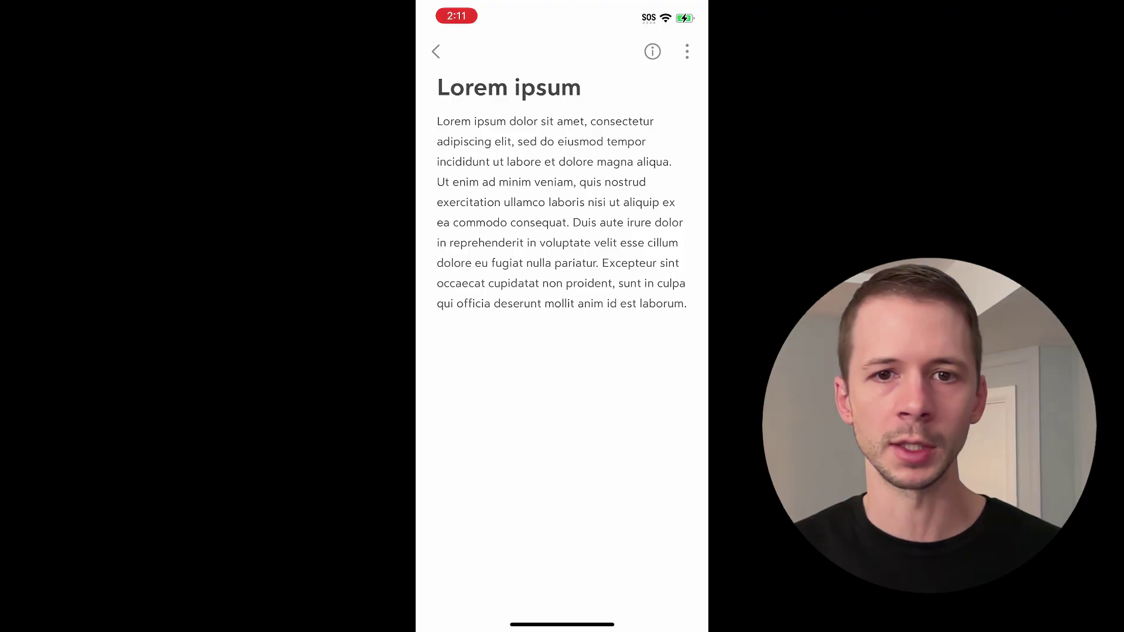
pyautogui.click(435, 51)
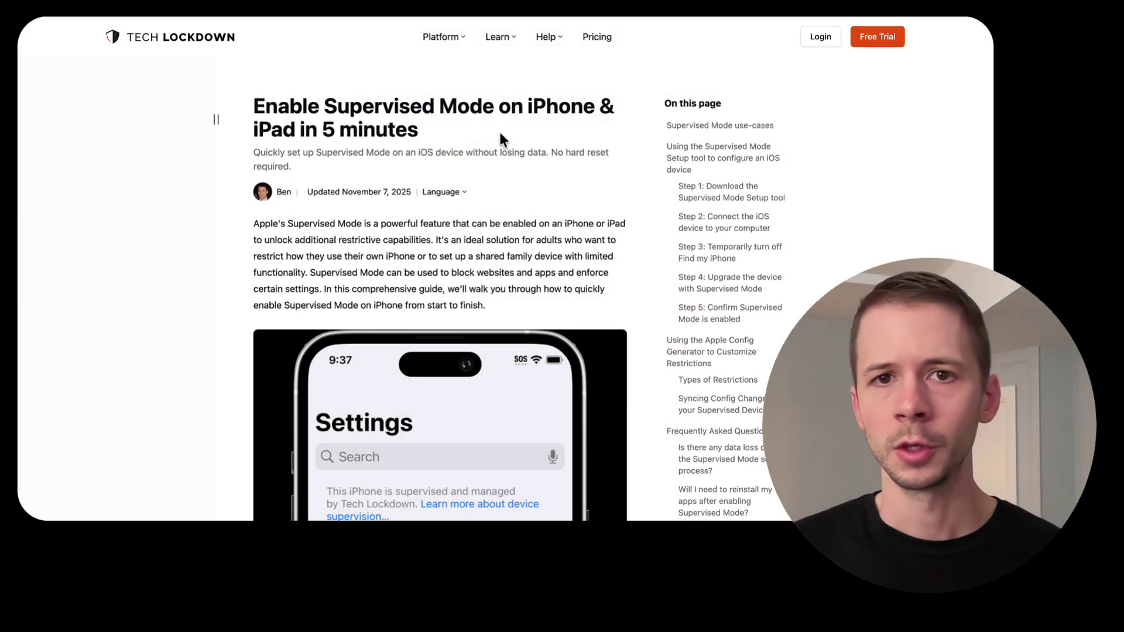
# - Go to the guide's Step 1 download instructions for the Supervised Mode Setup tool
pyautogui.click(728, 193)
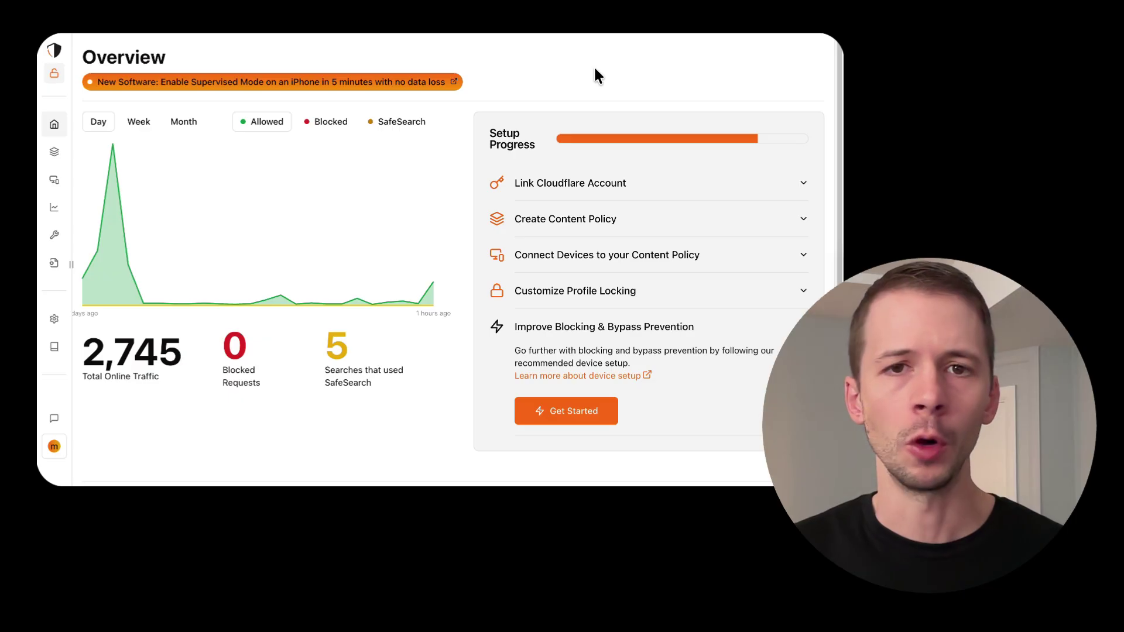
# - Set up an iPhone that isn't supervised yet and bring up the Enable Supervised Mode instructions
pyautogui.click(53, 180)
pyautogui.click(284, 184)
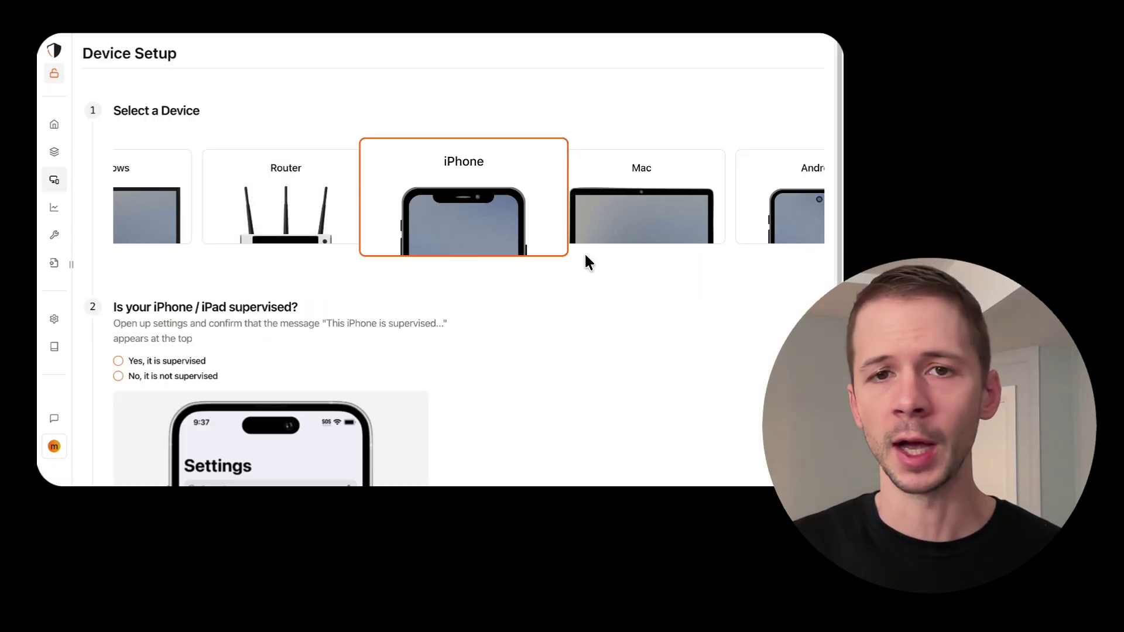
pyautogui.scroll(-3, 585, 252)
pyautogui.click(138, 209)
pyautogui.scroll(-4, 468, 221)
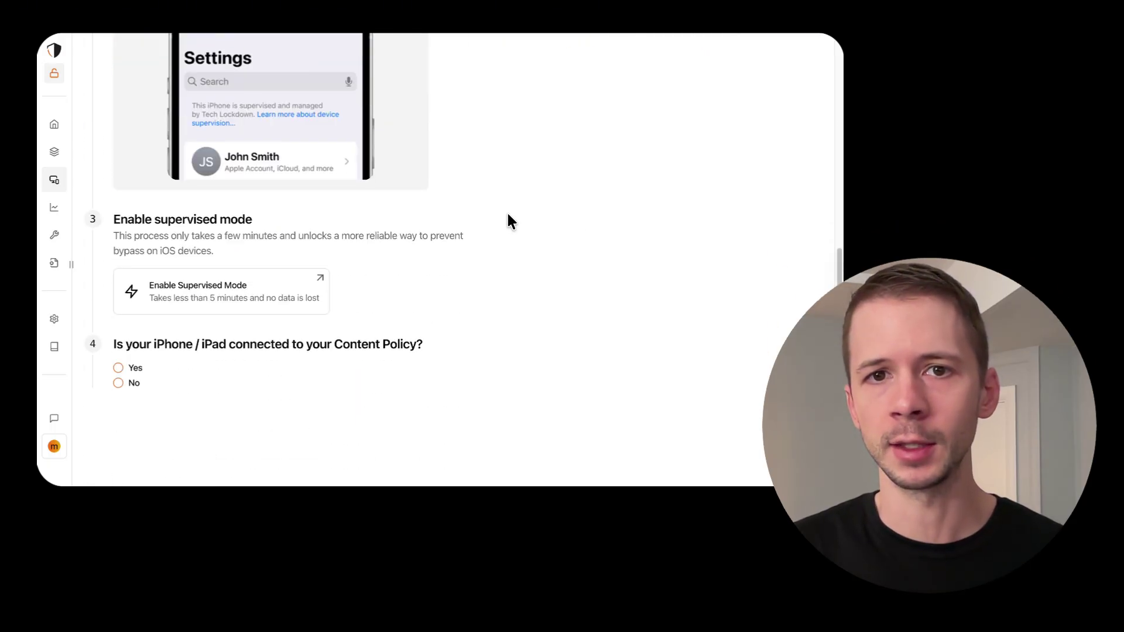
pyautogui.click(287, 300)
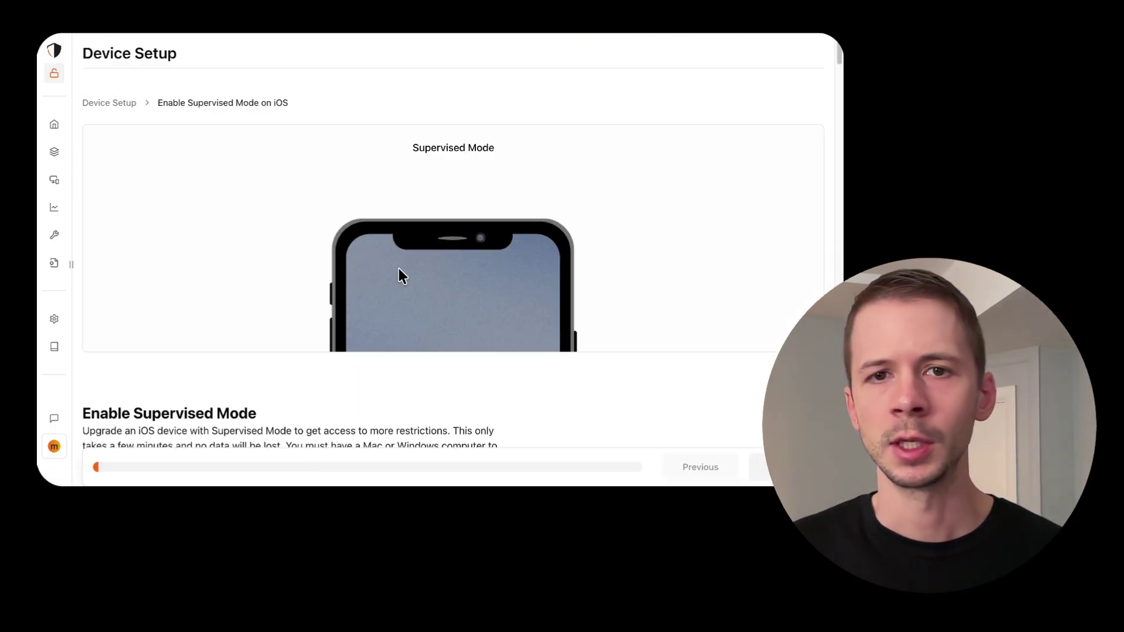
# - Compare the Mac and Windows instructions, then download the setup tool for Apple Silicon Macs
pyautogui.scroll(-5, 641, 190)
pyautogui.scroll(-1, 642, 196)
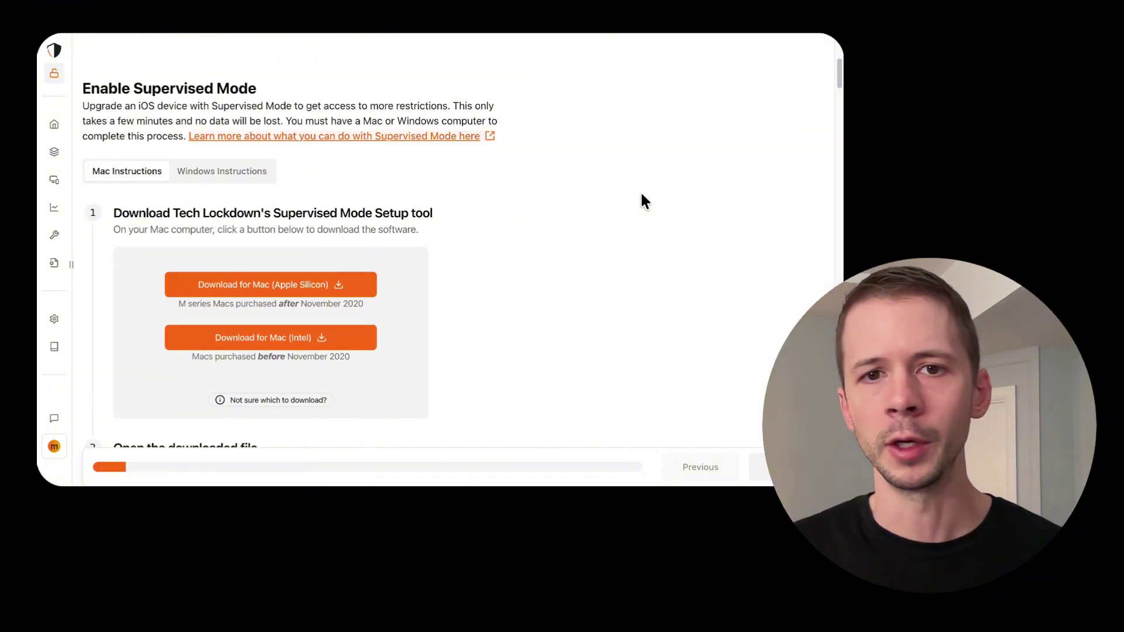
pyautogui.click(215, 154)
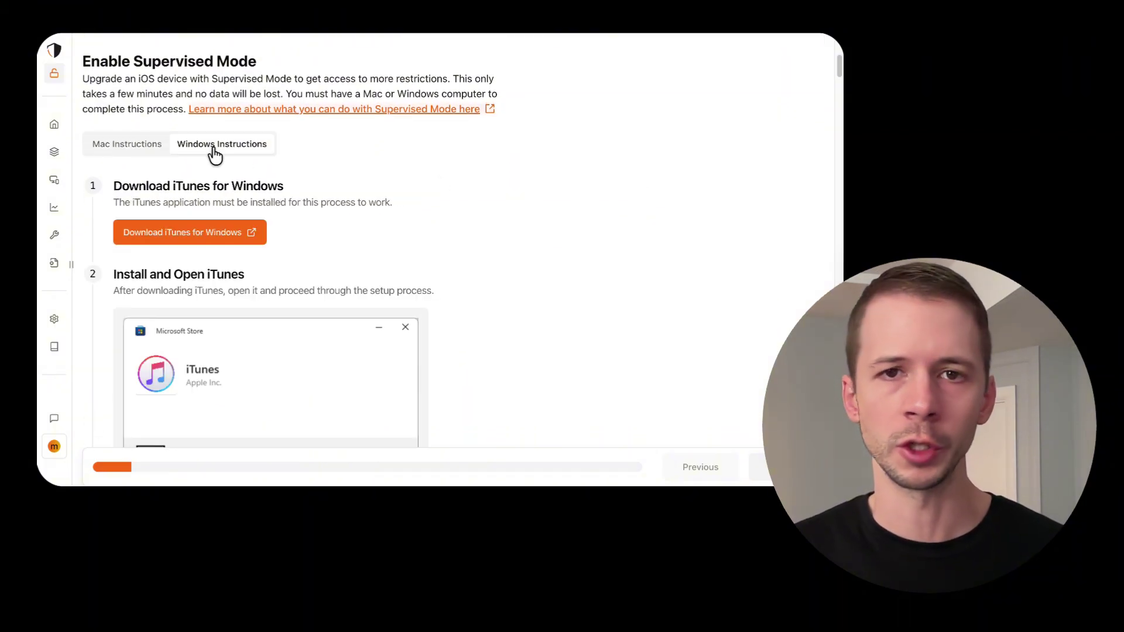
pyautogui.click(154, 151)
pyautogui.click(215, 153)
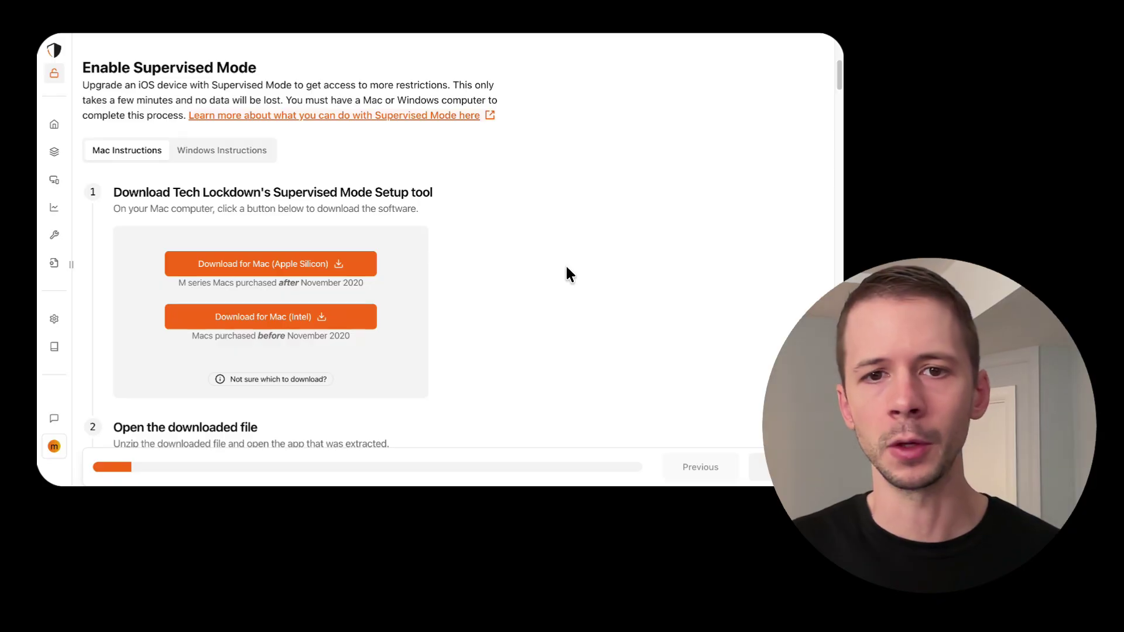
pyautogui.click(362, 266)
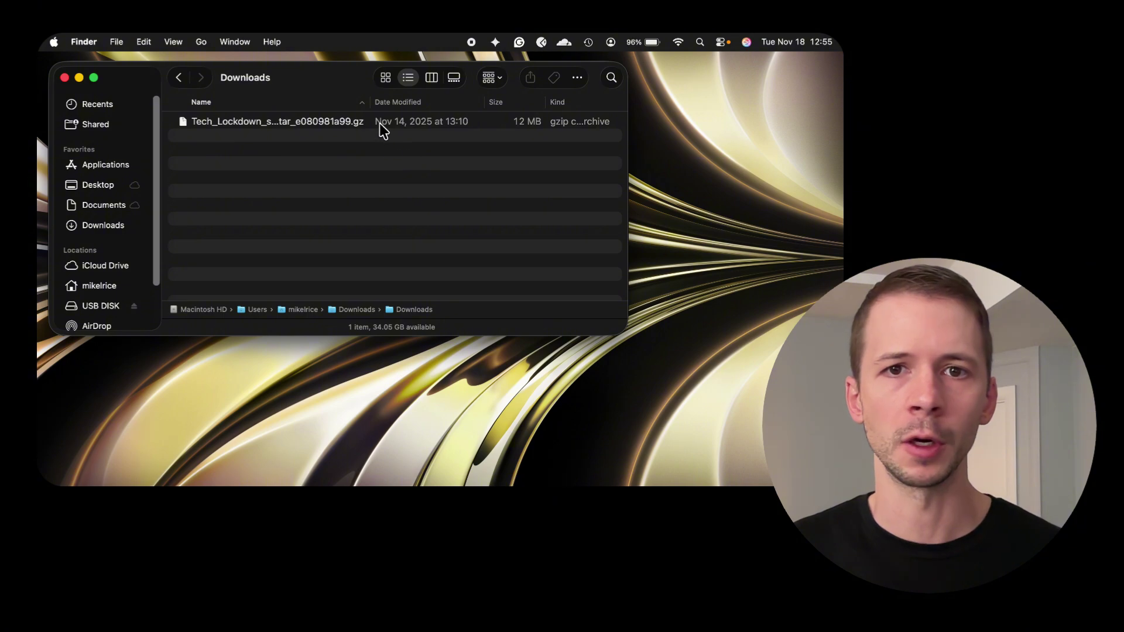
# - Extract the .gz archive in Downloads and run TechLockdown-supervise, allowing the Internet-downloaded app
pyautogui.doubleClick(380, 123)
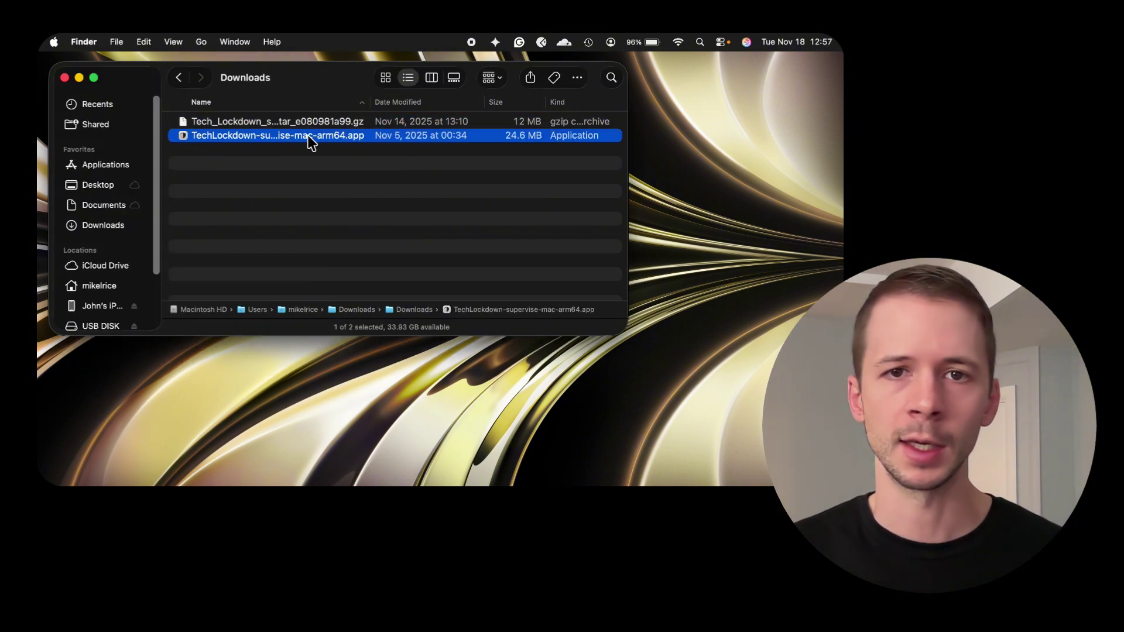
pyautogui.doubleClick(308, 139)
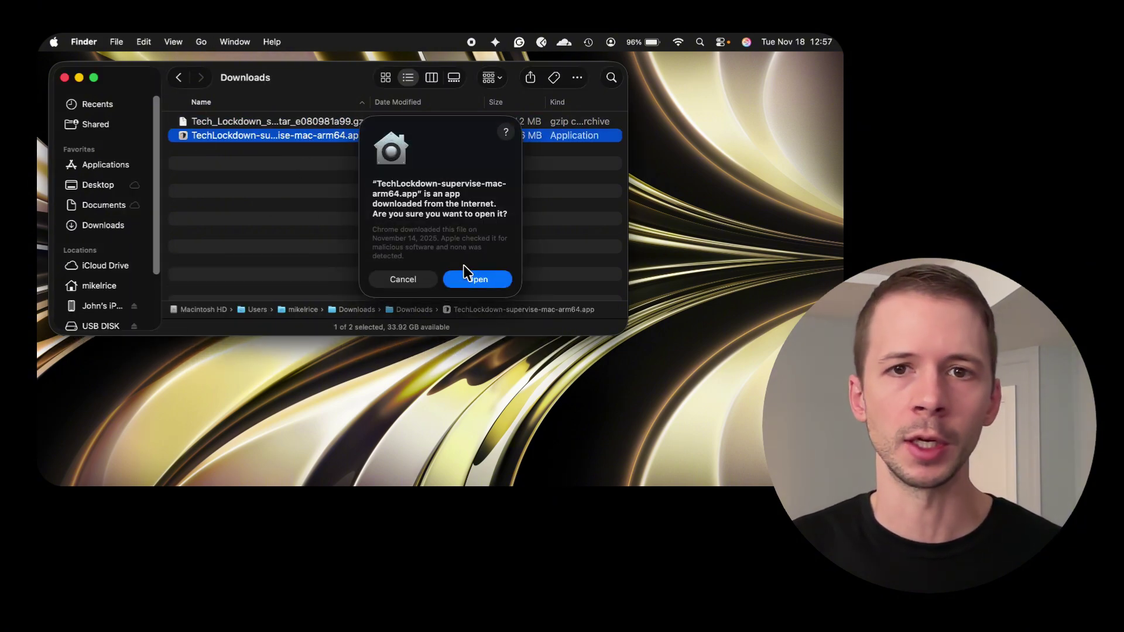
pyautogui.click(479, 282)
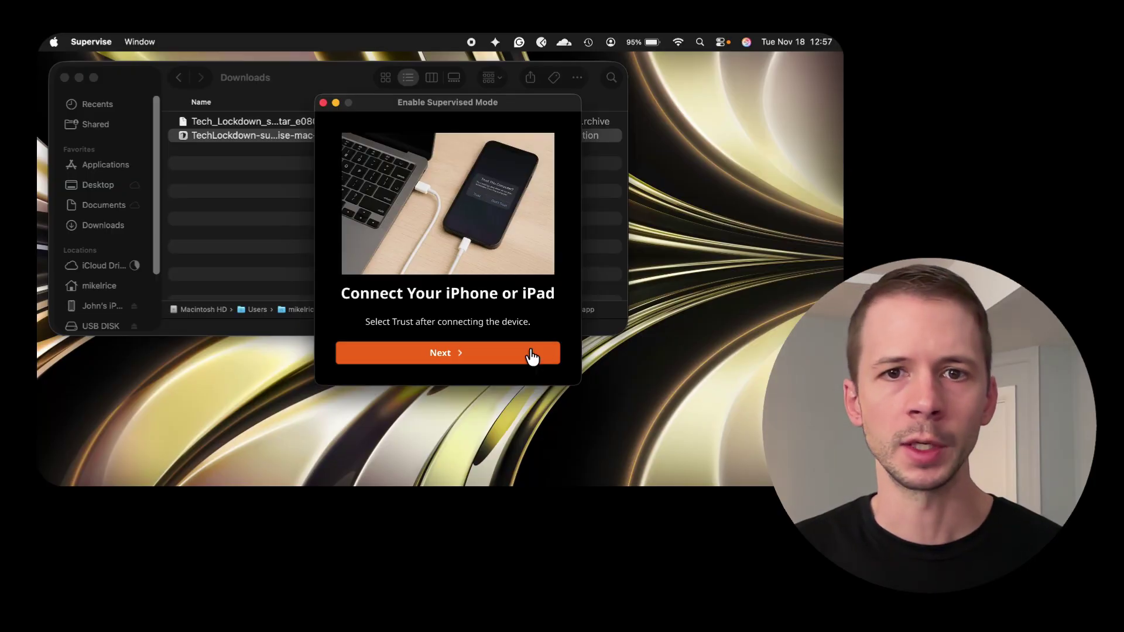
# - Accept the detected iPhone running iOS 18.6 as the device to supervise
pyautogui.click(528, 359)
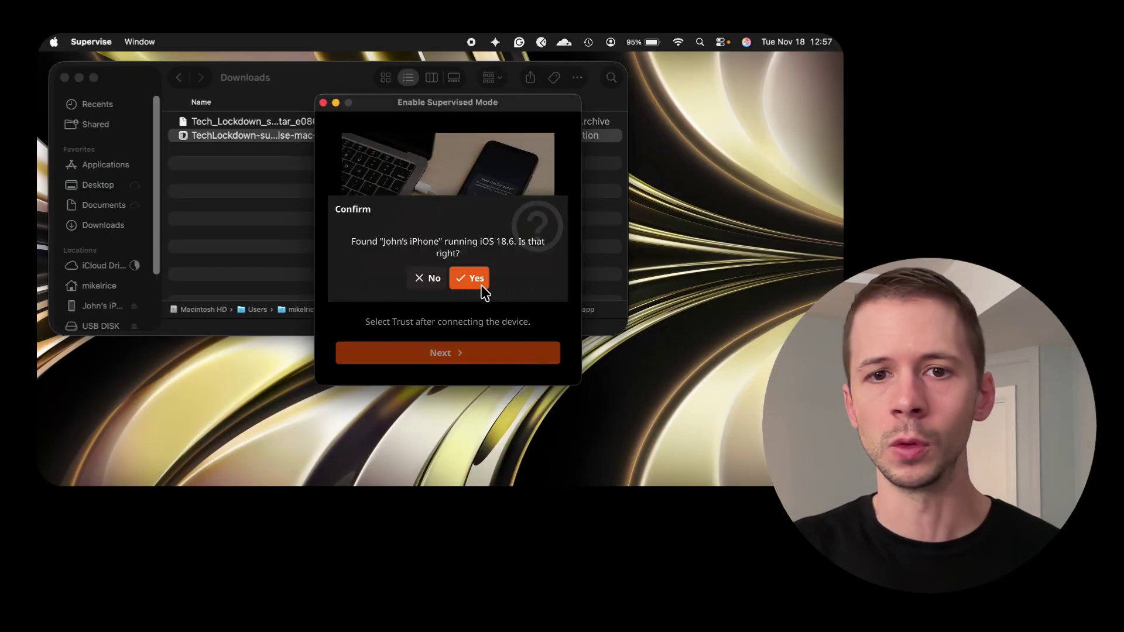
pyautogui.click(479, 283)
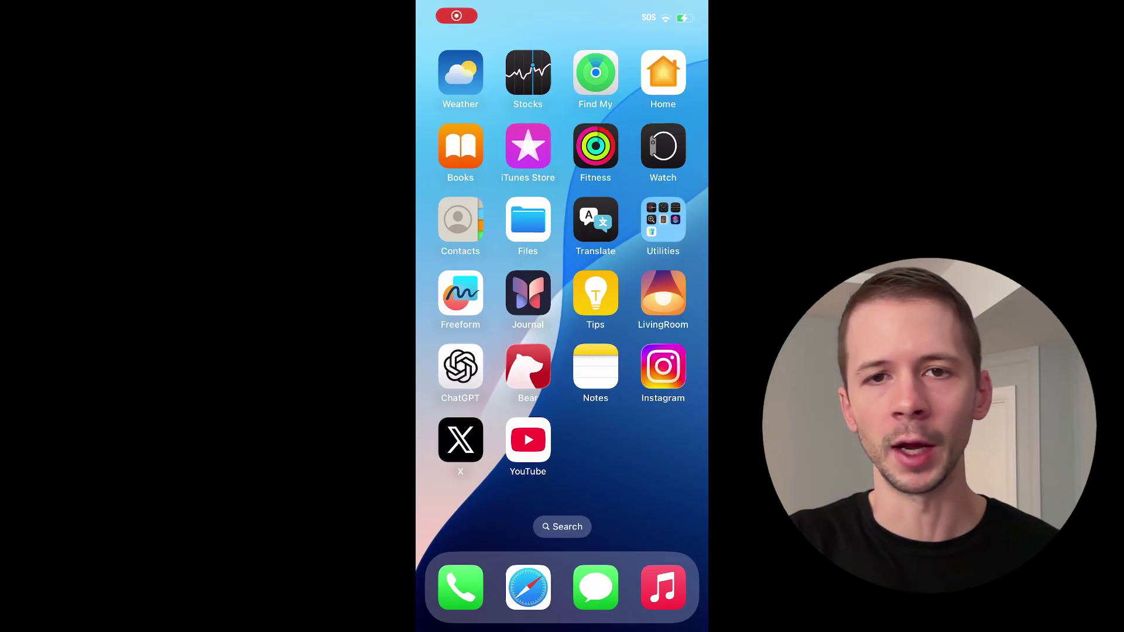
# - Search Settings for 'Stolen devic' and check that Stolen Device Protection is off
pyautogui.click(662, 440)
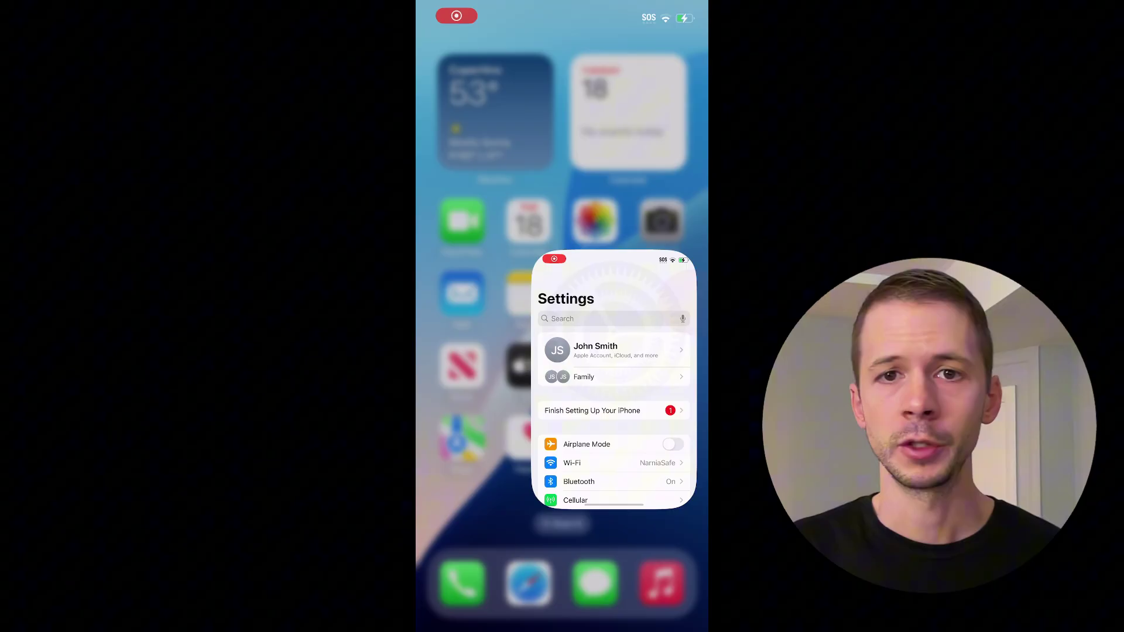
pyautogui.click(527, 121)
pyautogui.write('Stolen devic')
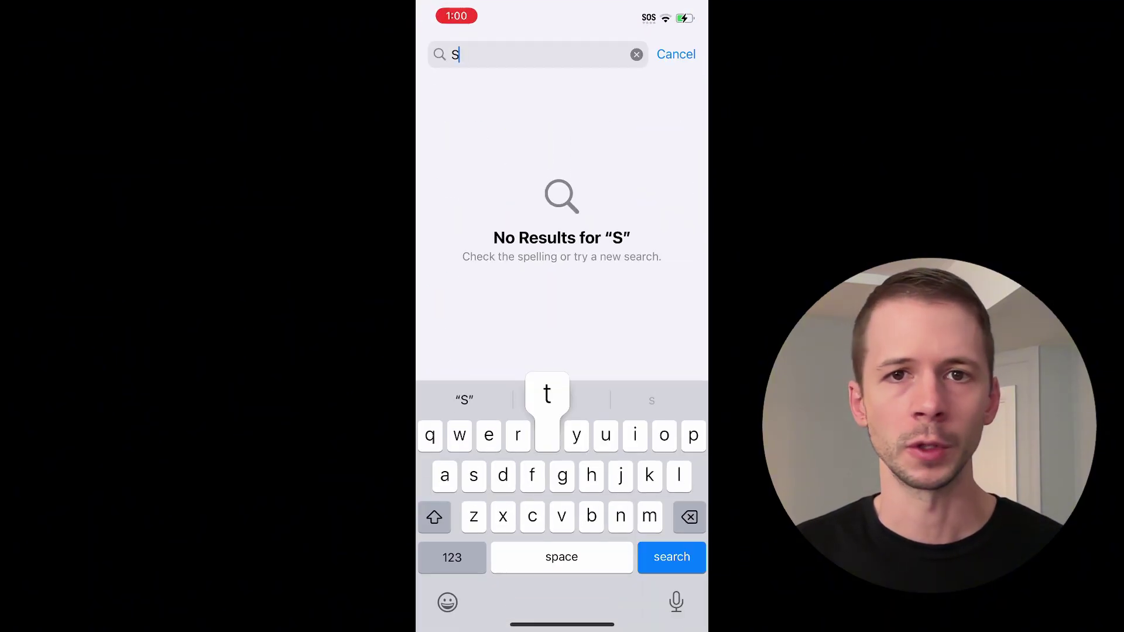
pyautogui.click(529, 96)
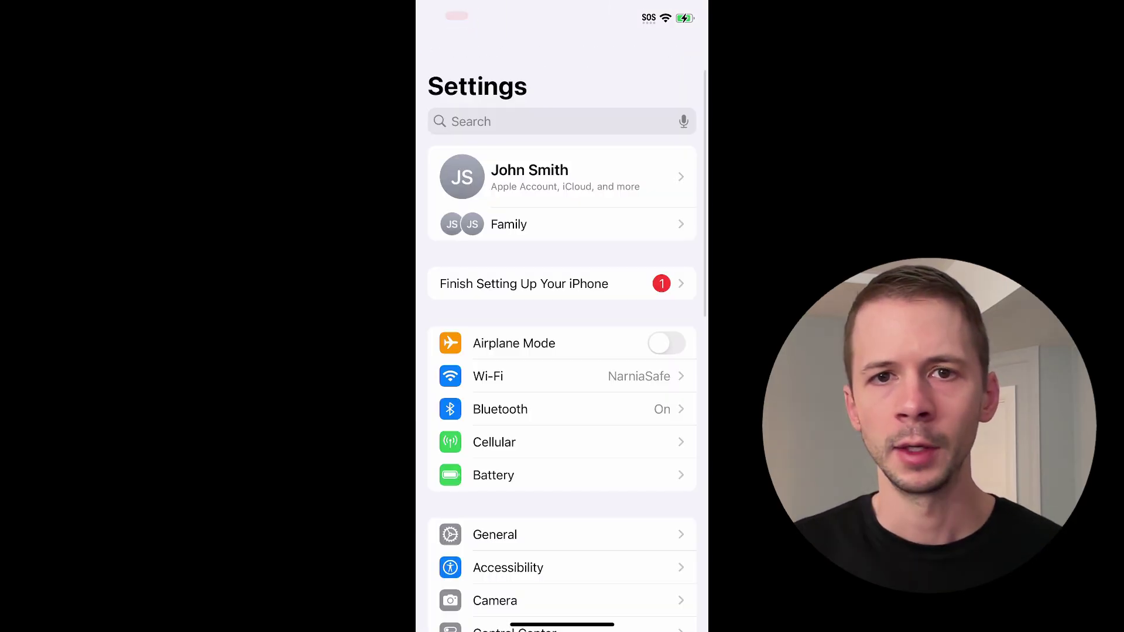
# - Turn off Find My iPhone under Apple Account > Find My
pyautogui.click(529, 175)
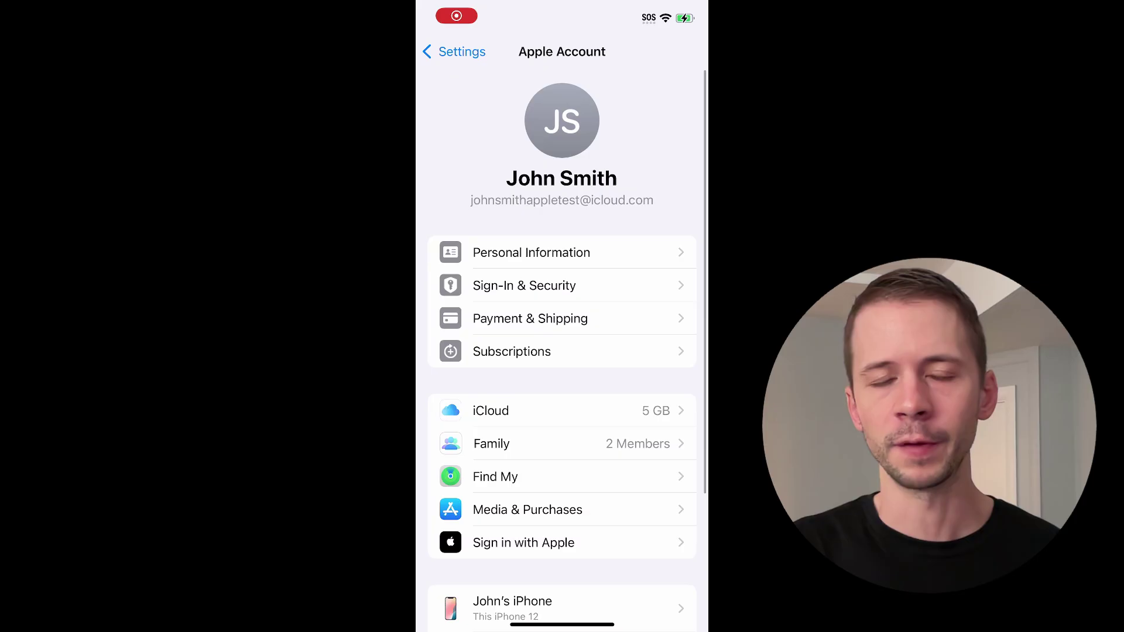
pyautogui.scroll(-2, 562, 352)
pyautogui.click(495, 380)
pyautogui.click(477, 110)
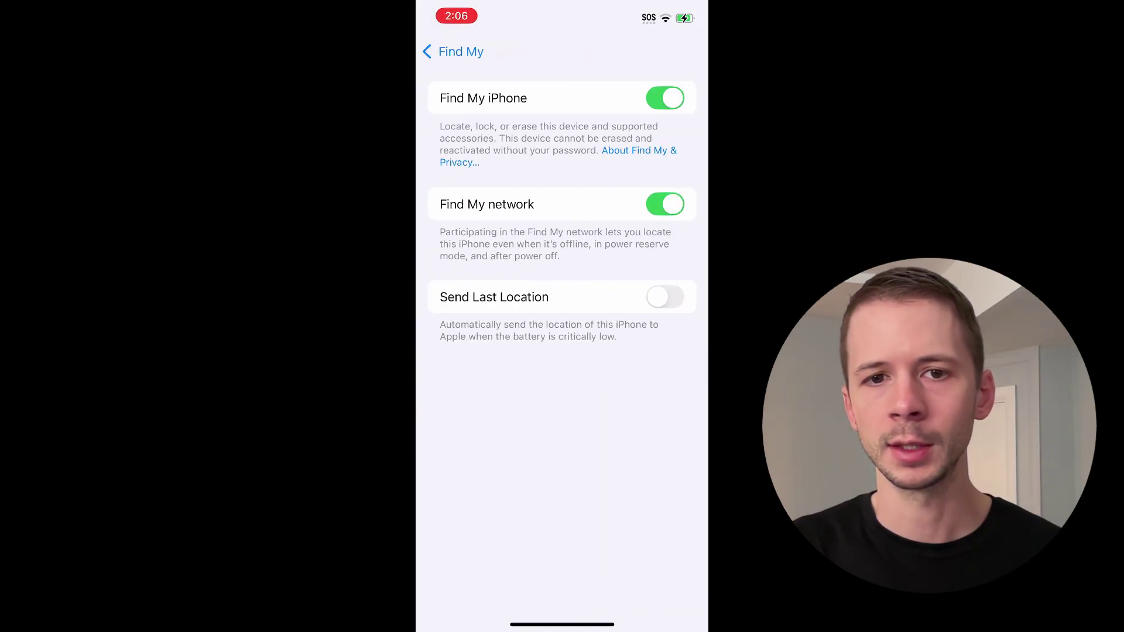
pyautogui.click(665, 98)
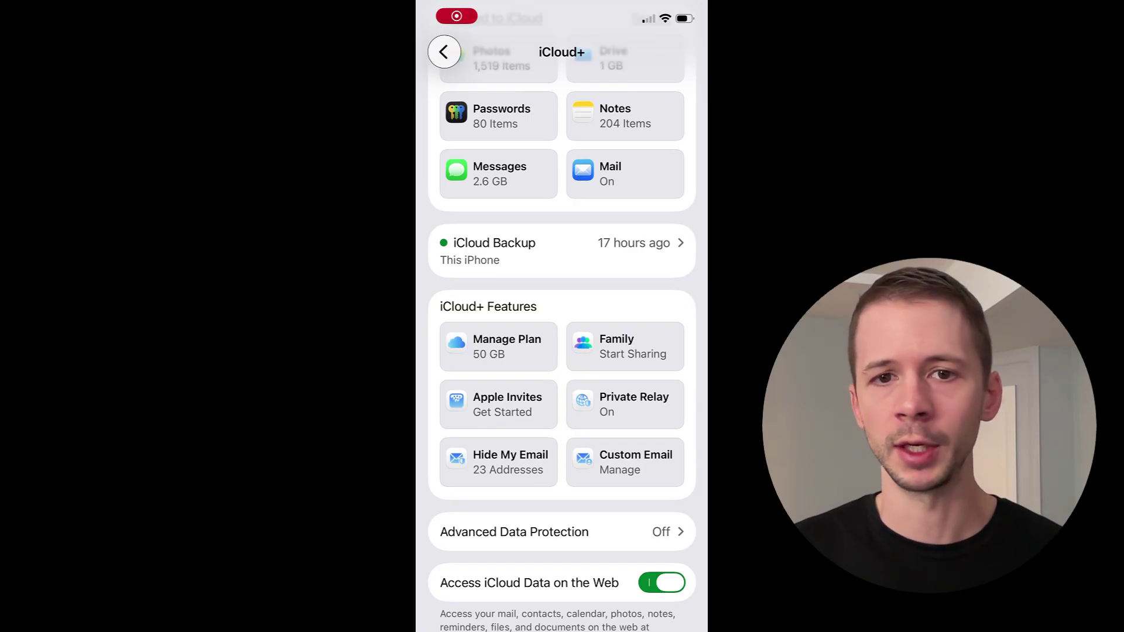
# - Switch off iCloud Private Relay and confirm
pyautogui.click(625, 404)
pyautogui.click(662, 372)
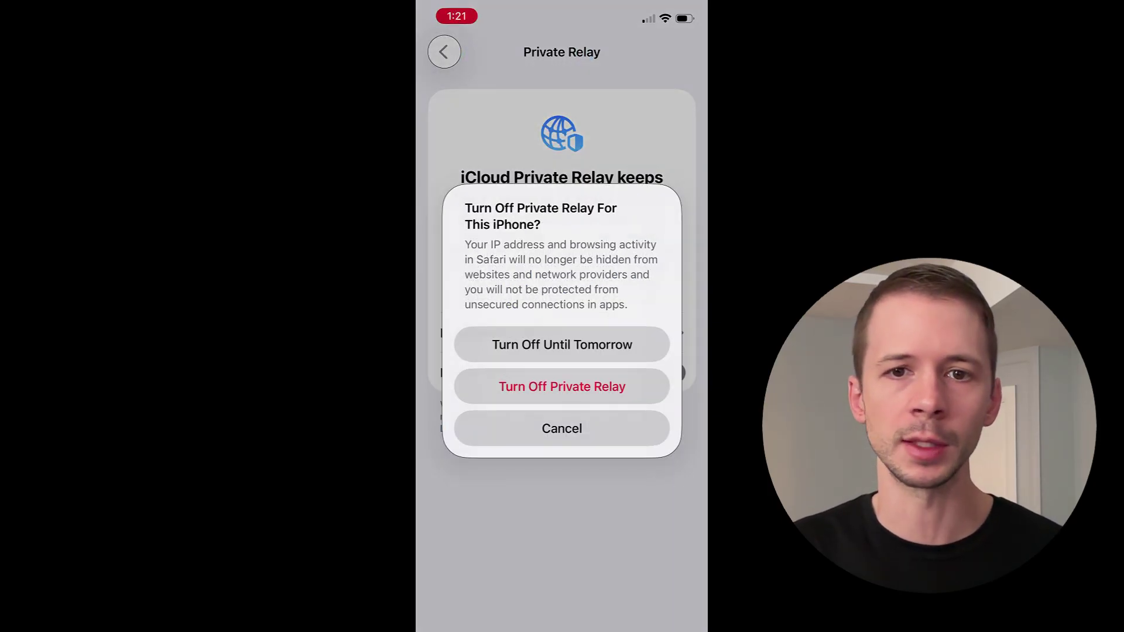
pyautogui.click(562, 386)
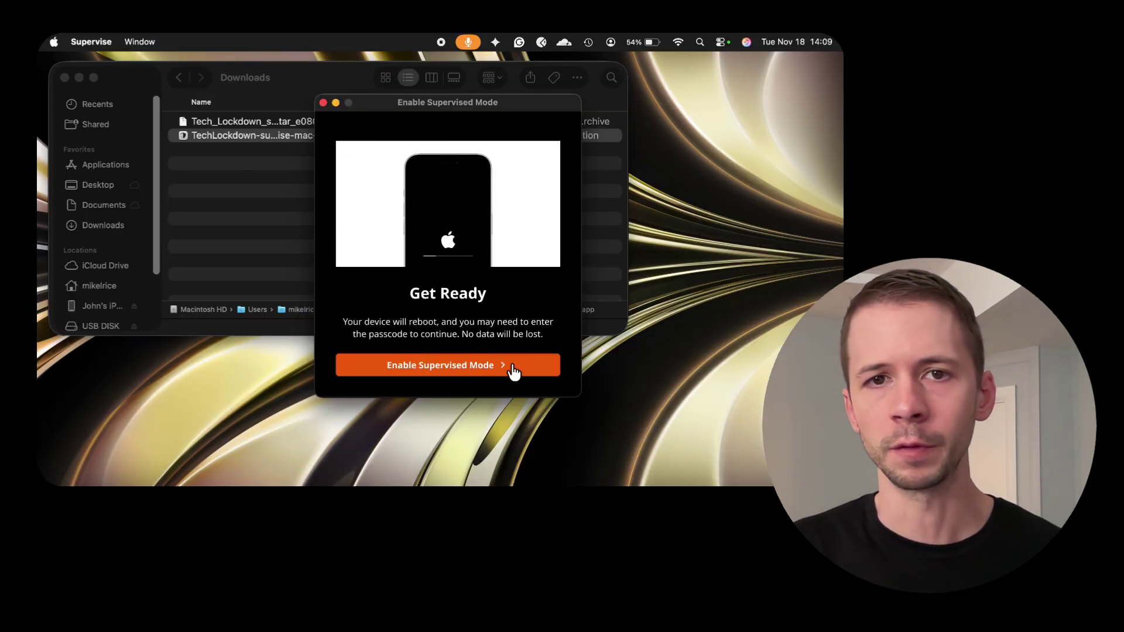
# - Start the Supervised Mode upgrade from the Get Ready page in Supervise
pyautogui.click(512, 369)
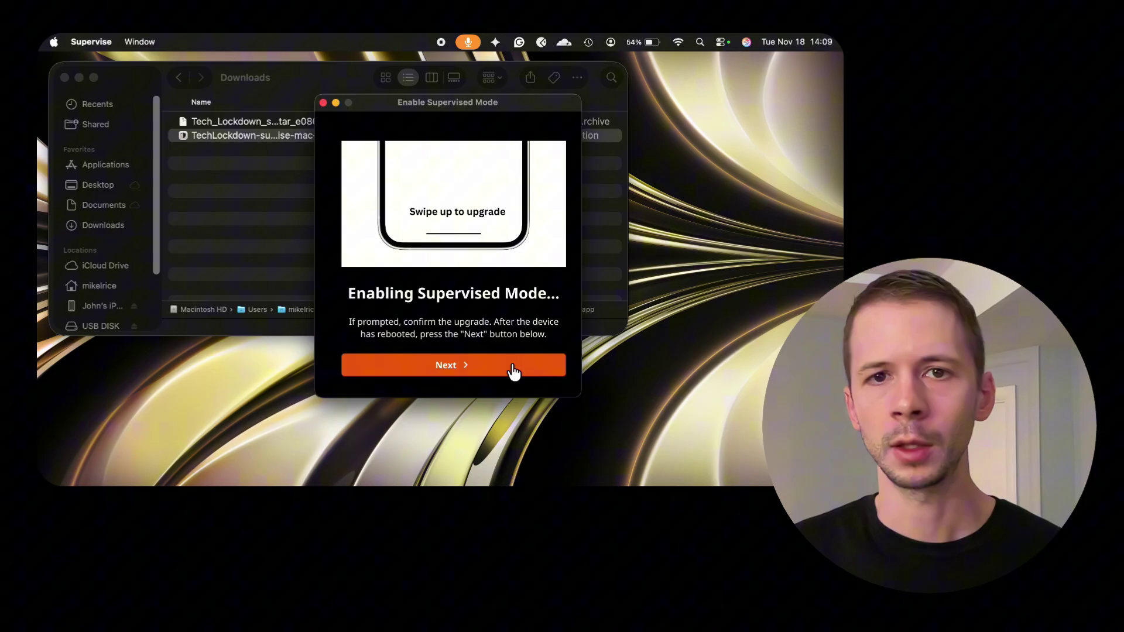